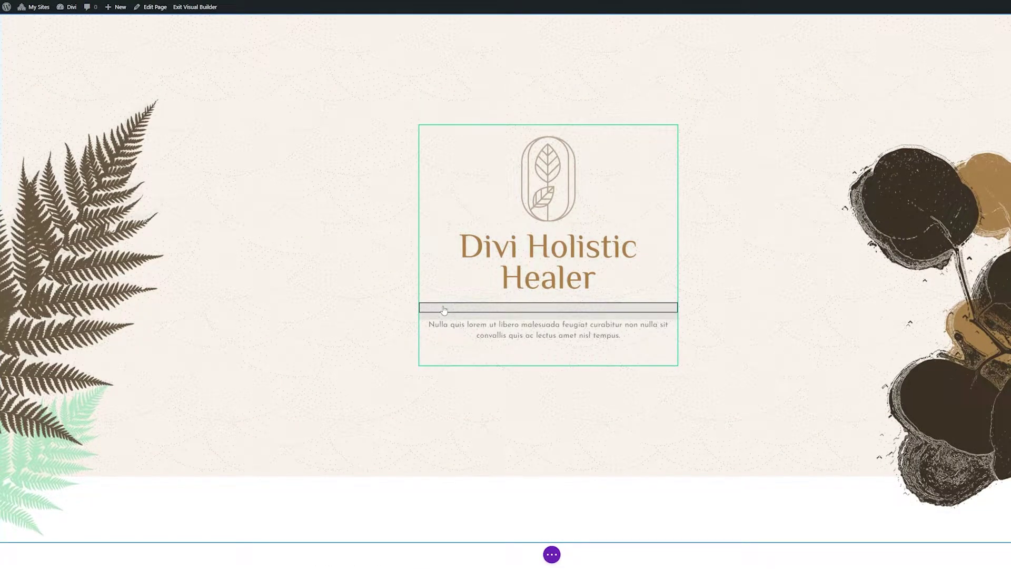
Step: Open the heading divider's settings and browse its Design, Advanced and Content tabs
mouse_move(444, 309)
click(526, 307)
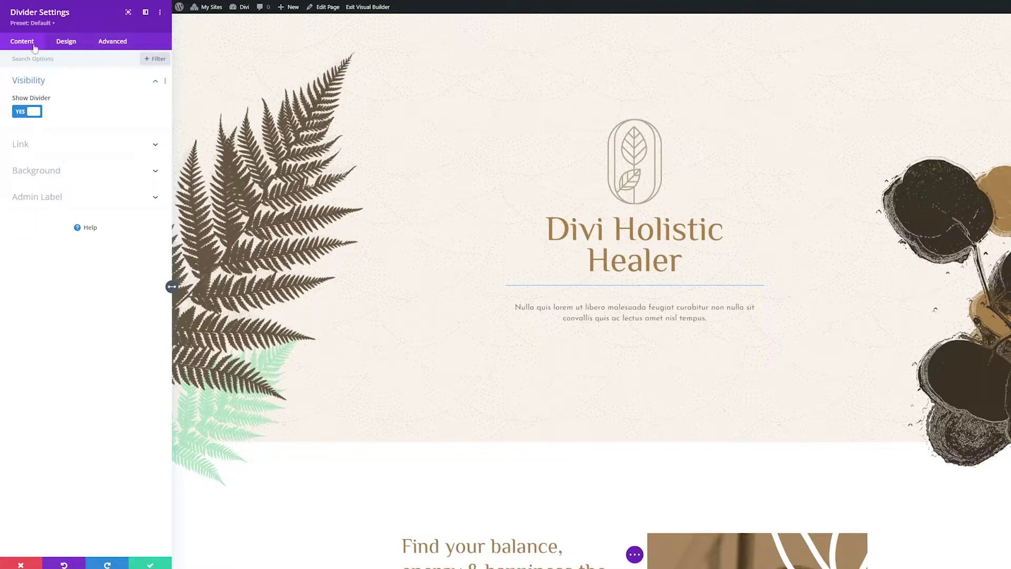
click(67, 49)
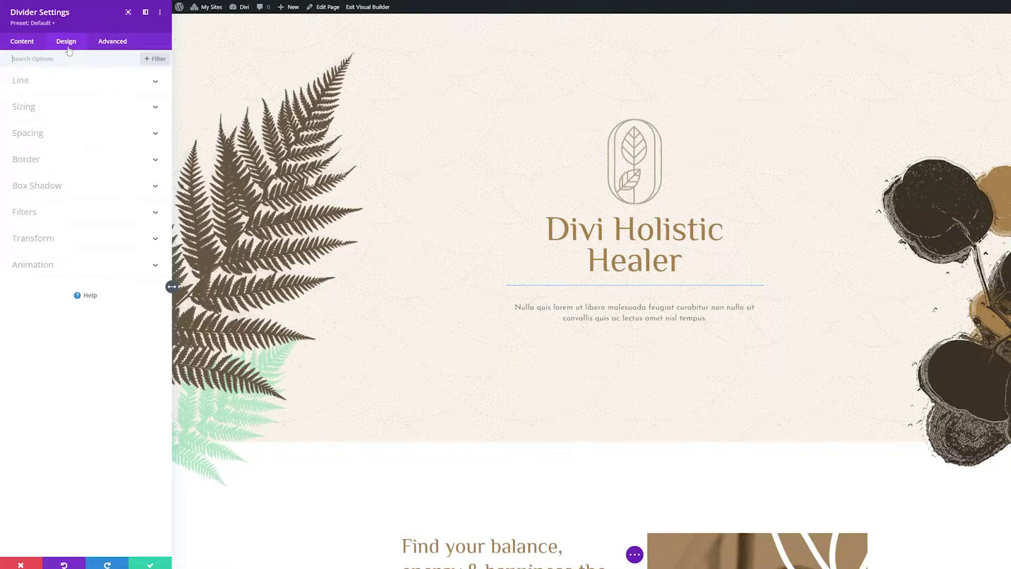
click(108, 47)
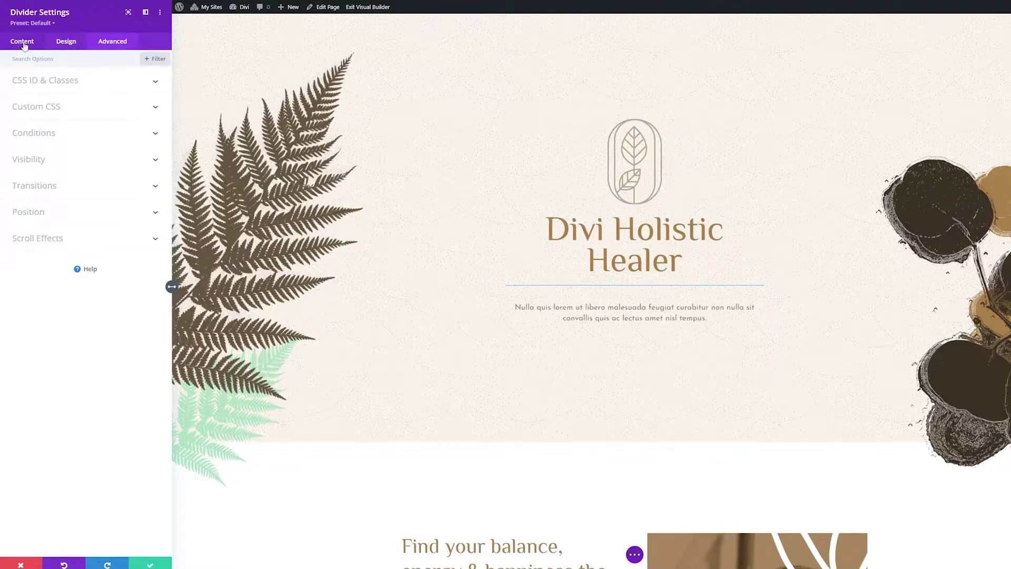
click(23, 45)
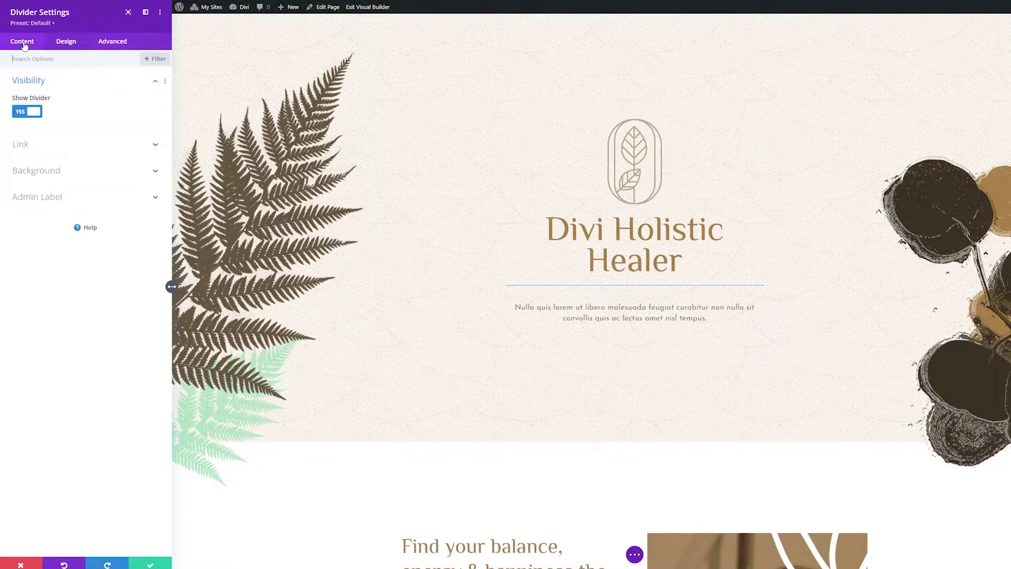
Step: Expand and collapse the divider's Background and Admin Label sections to review them
click(70, 174)
click(79, 136)
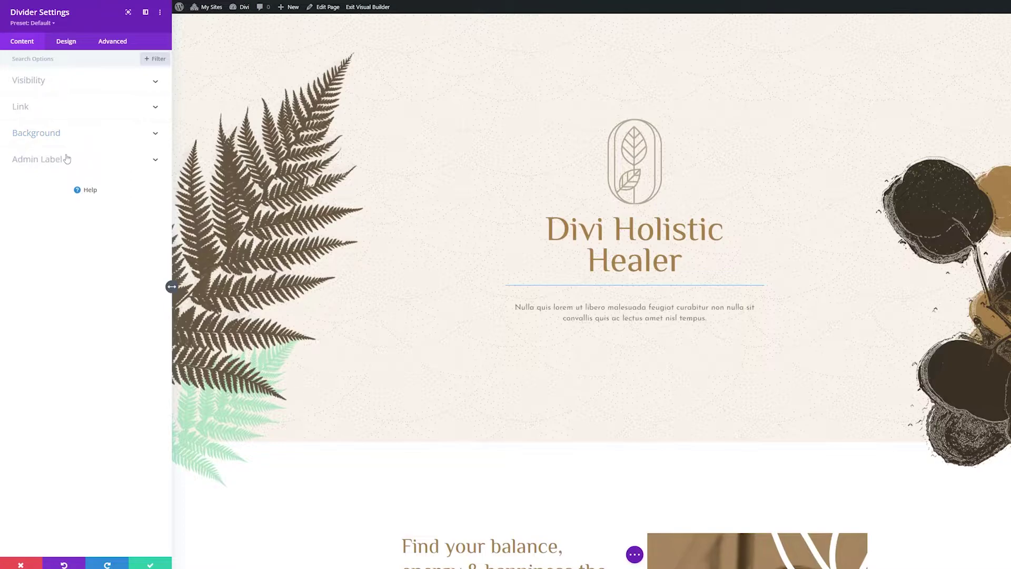
click(67, 159)
click(67, 159)
click(51, 83)
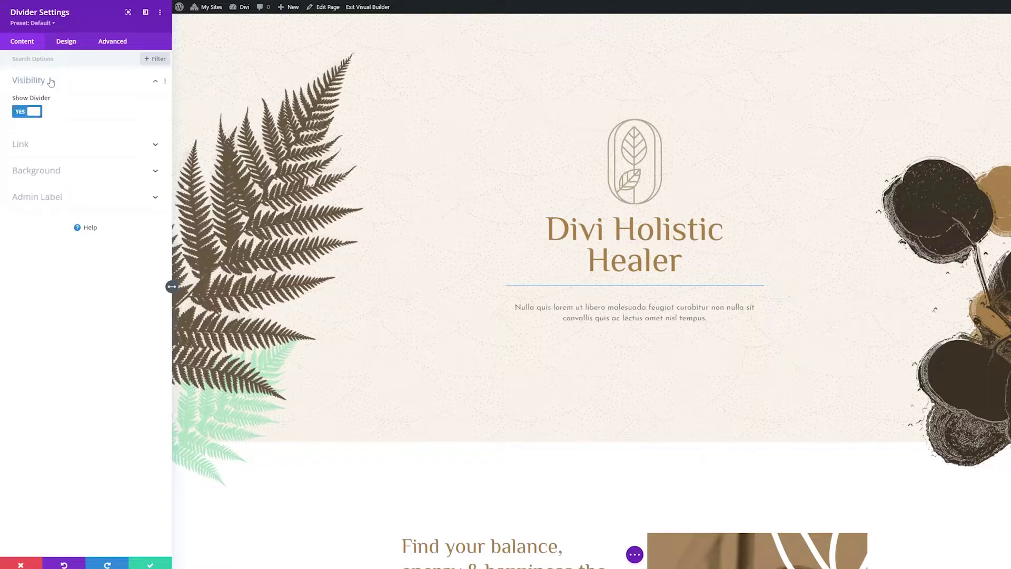
click(37, 116)
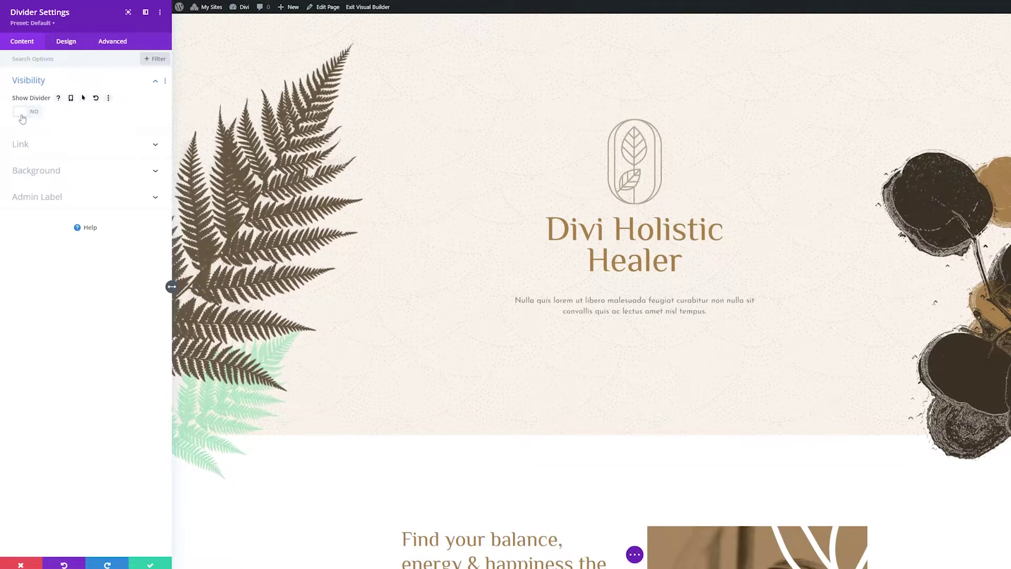
click(21, 116)
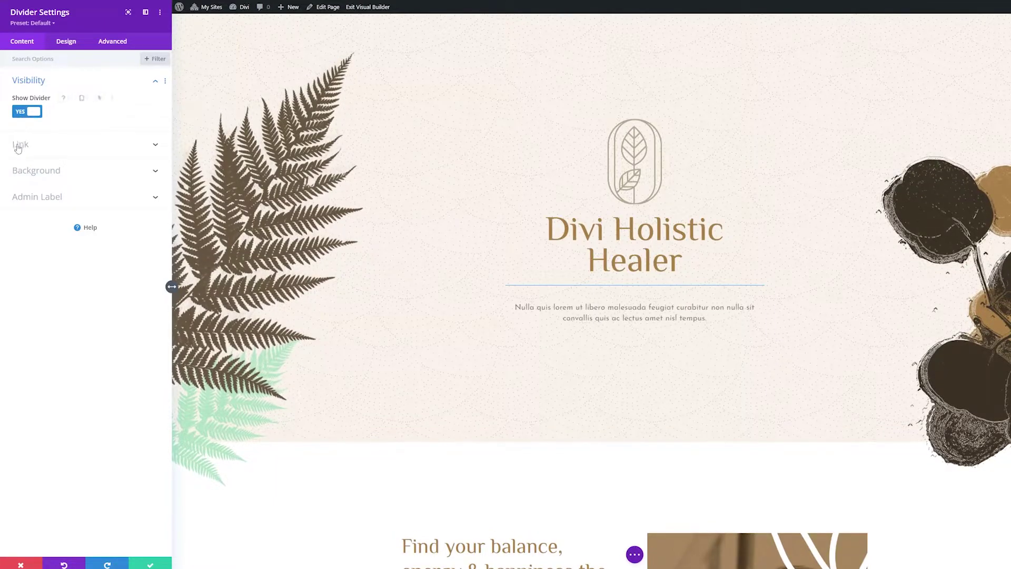
click(20, 145)
click(33, 210)
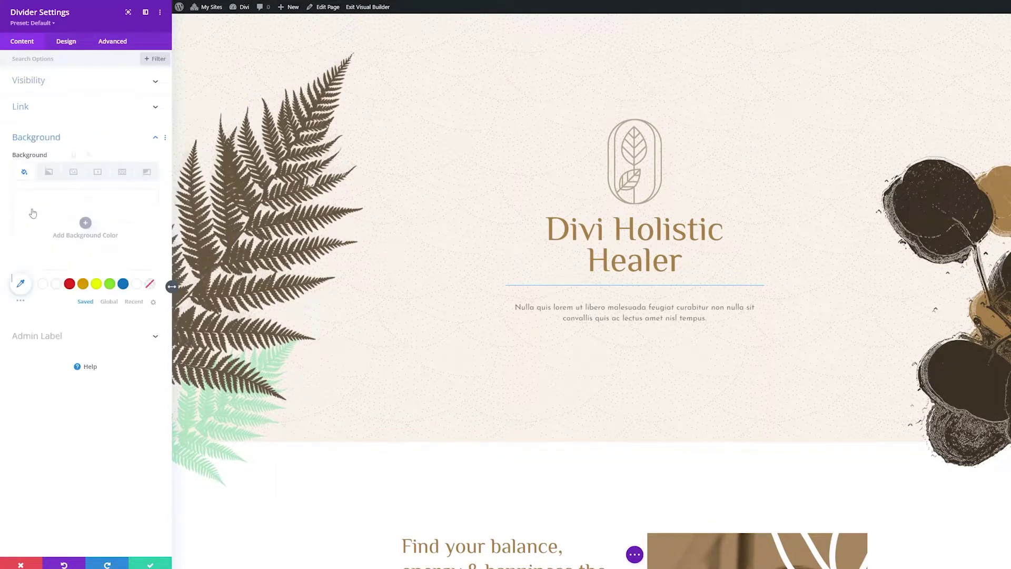
click(34, 342)
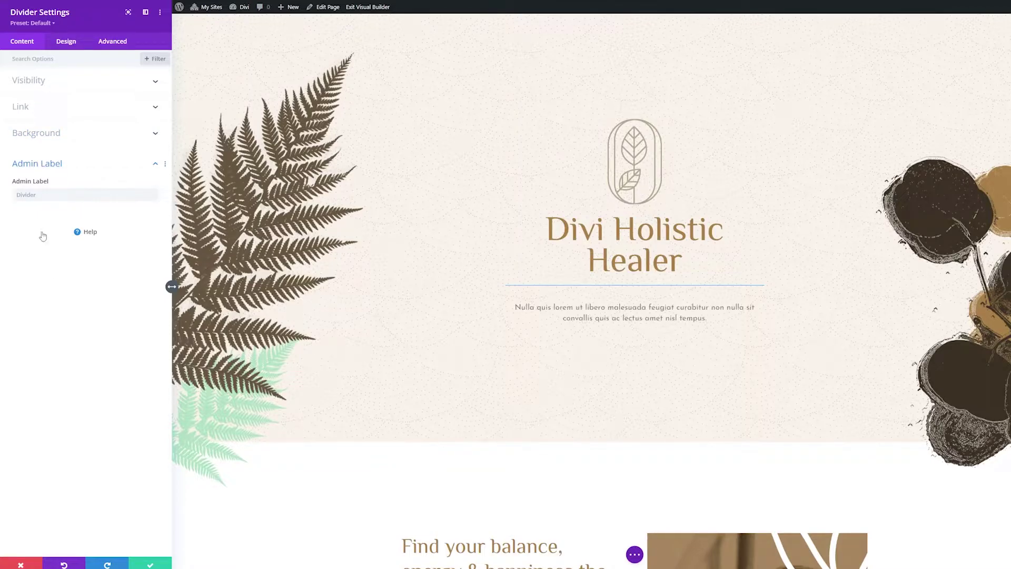
Step: Set the divider's line colour to brown #a9804a in the Design tab's Line section
click(65, 50)
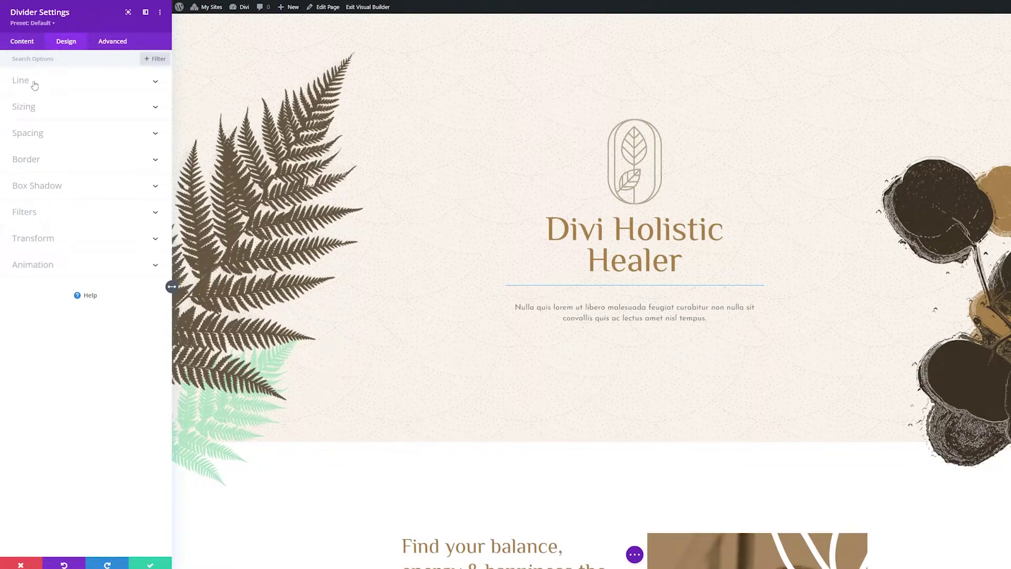
click(32, 86)
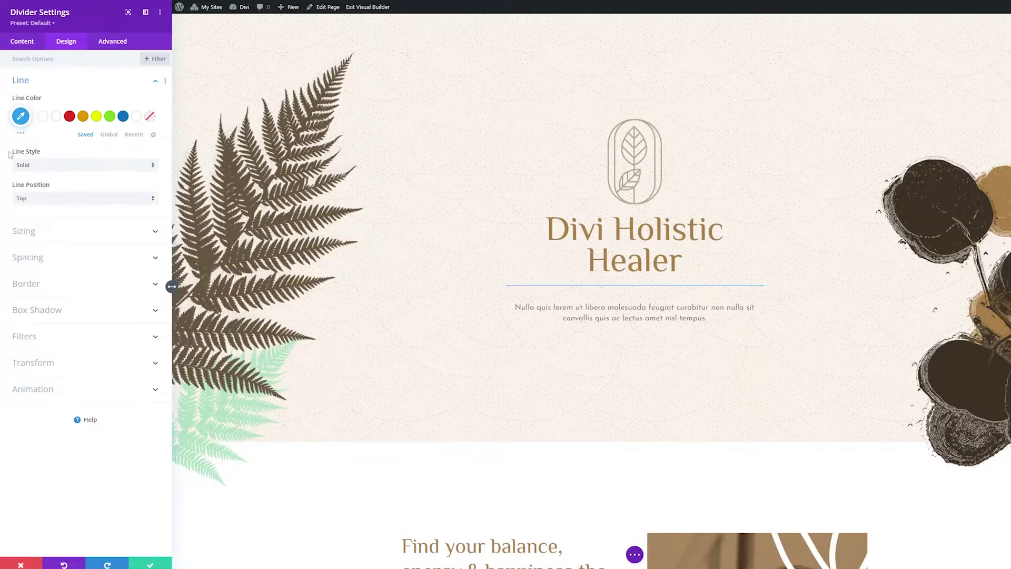
click(22, 118)
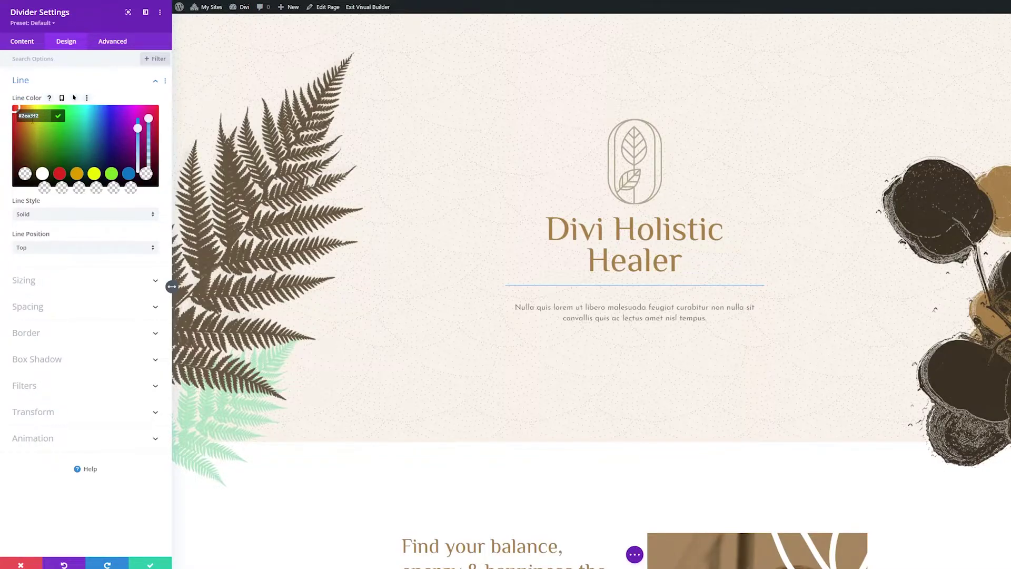
key(ctrl+a)
text(#a9804a)
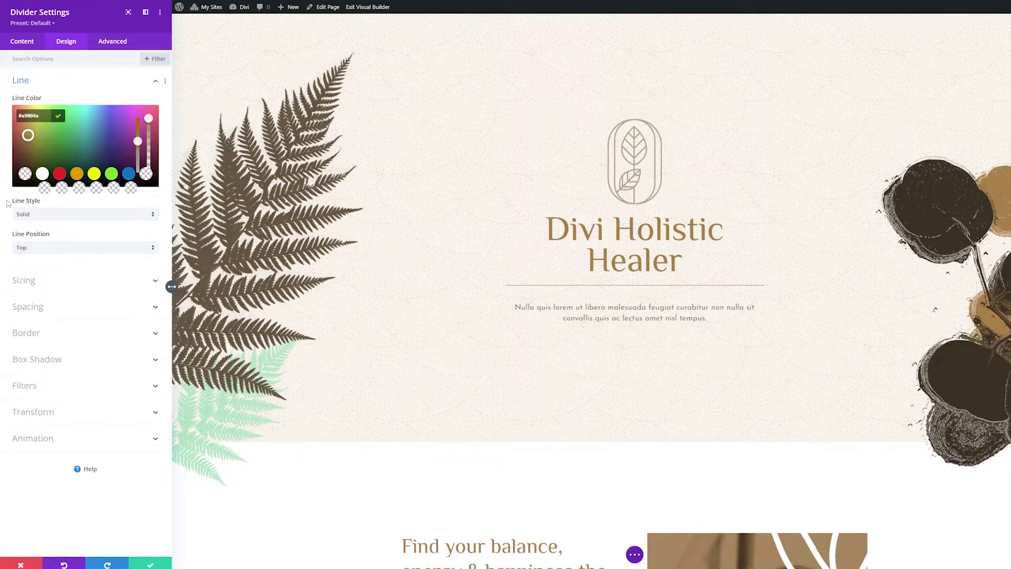
click(59, 200)
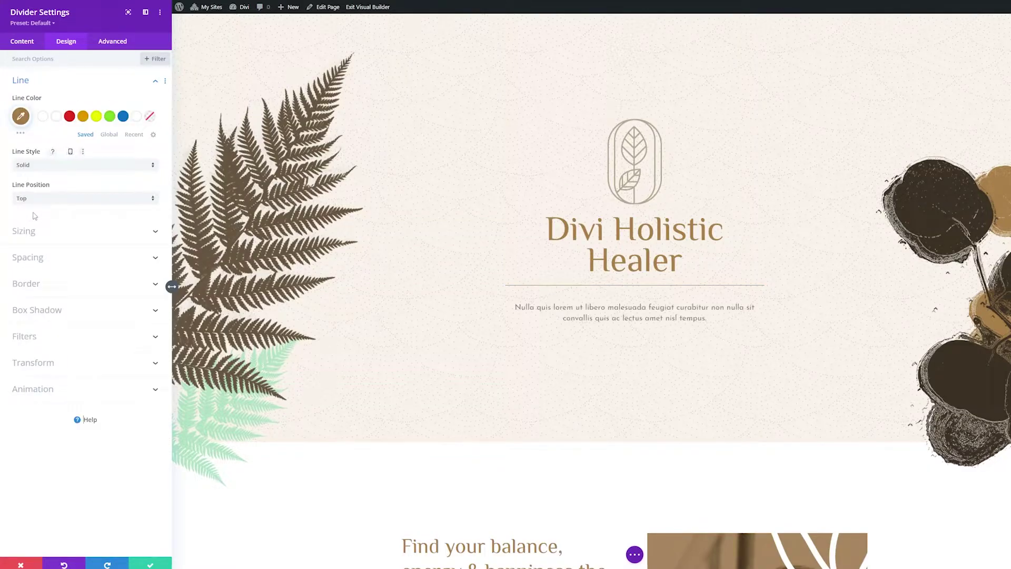
Step: Keep the line style Solid and set the line position to Vertically Centered
click(48, 168)
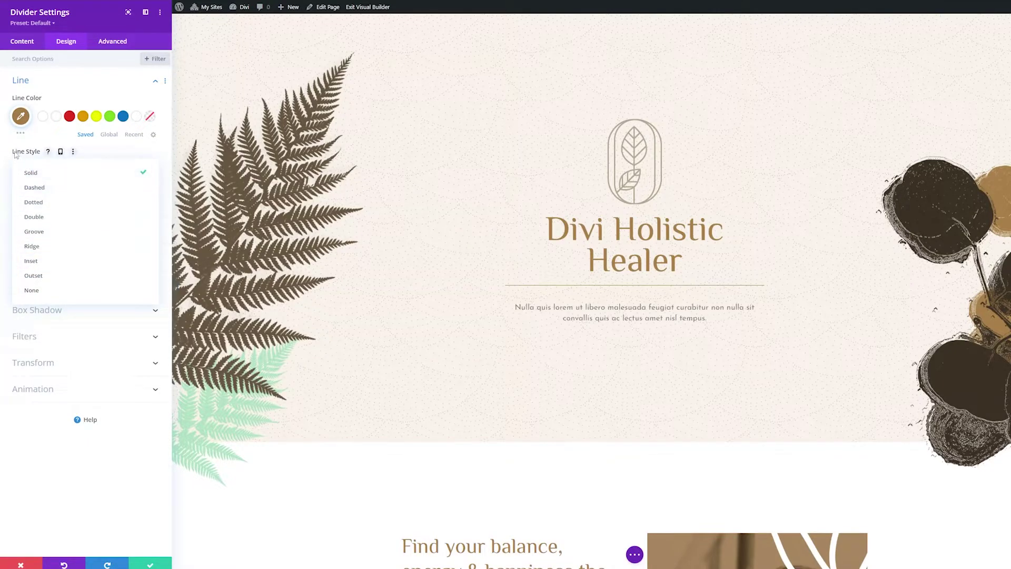
click(14, 173)
click(24, 199)
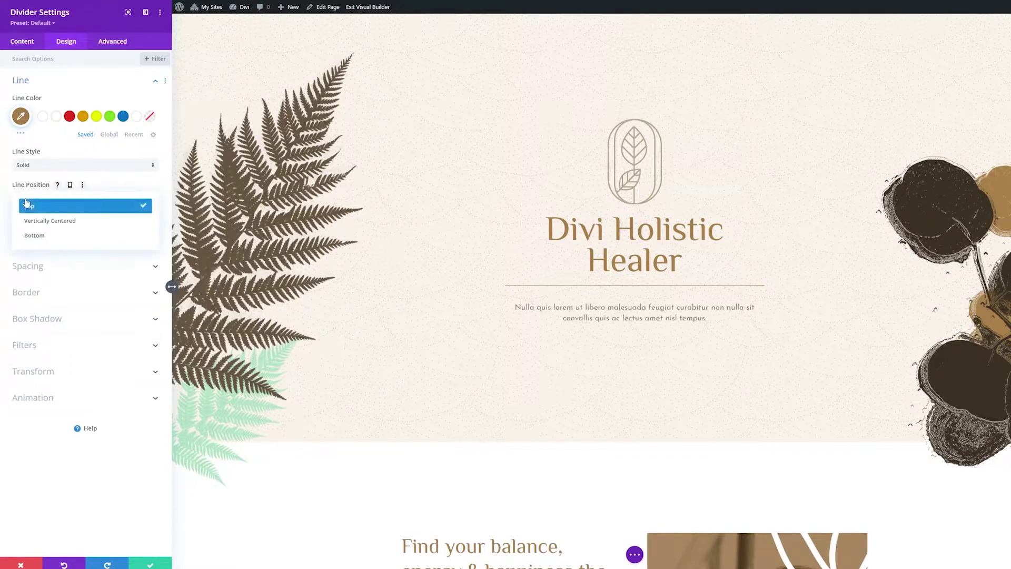
click(53, 221)
Step: Give the divider a 5px weight and 150px max width, centered under the heading
click(17, 236)
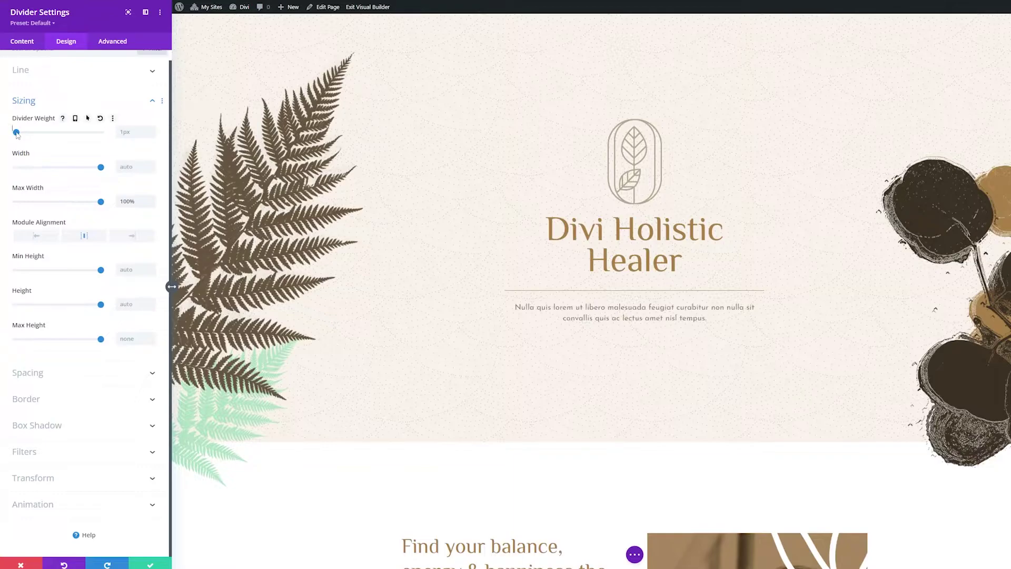
drag(16, 132, 19, 133)
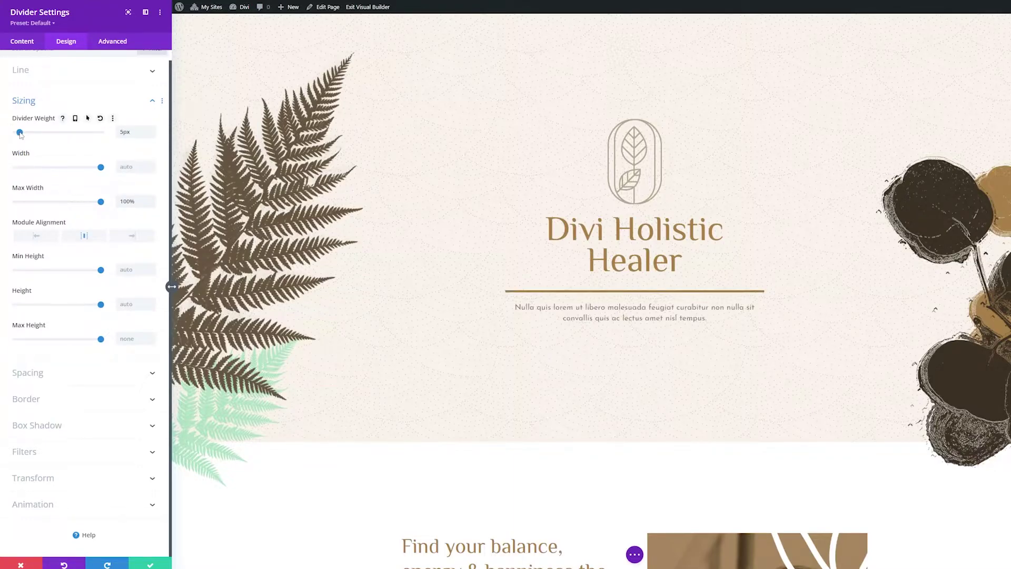
click(127, 202)
text(150px)
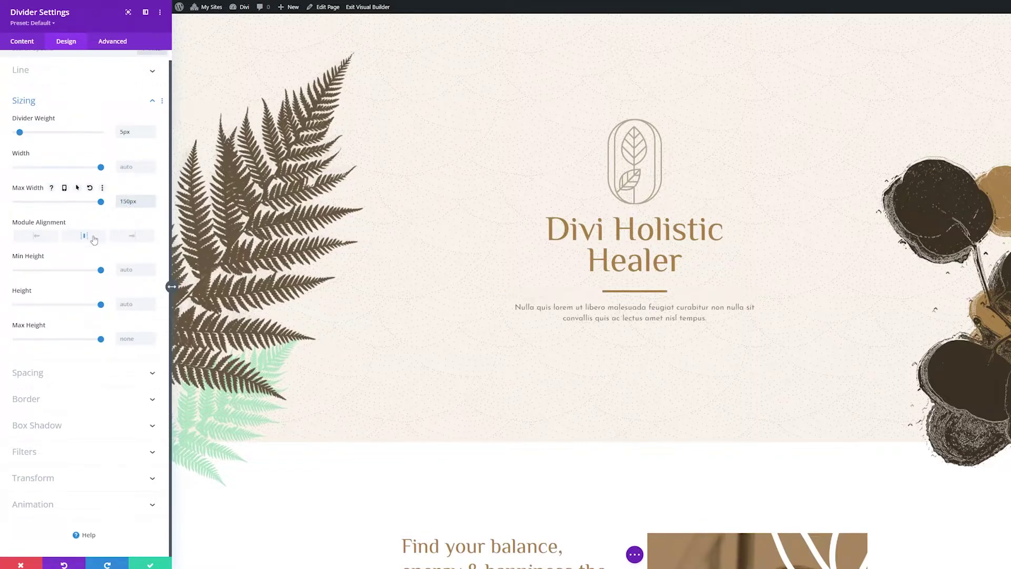
click(93, 240)
click(17, 374)
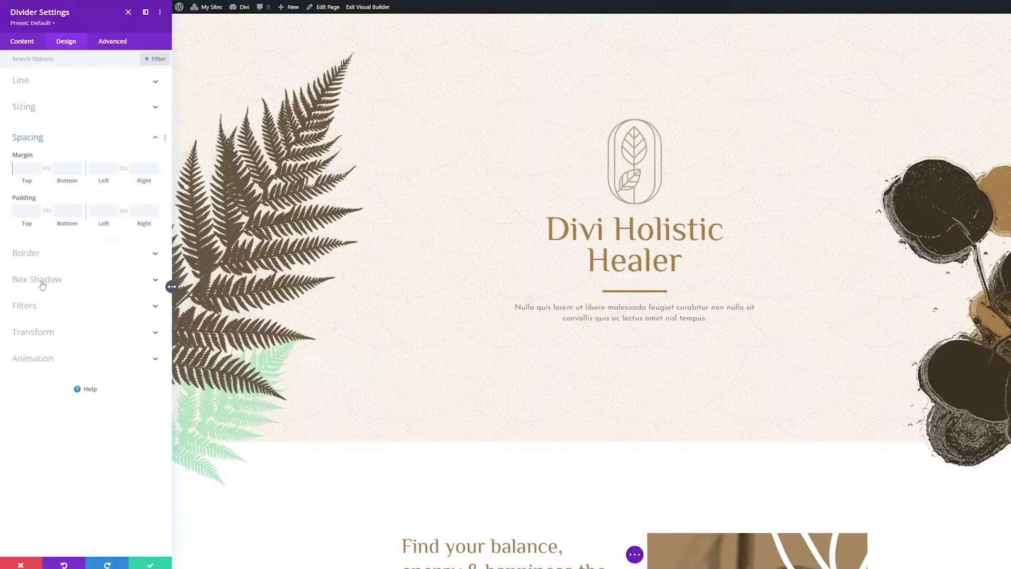
click(39, 256)
click(45, 428)
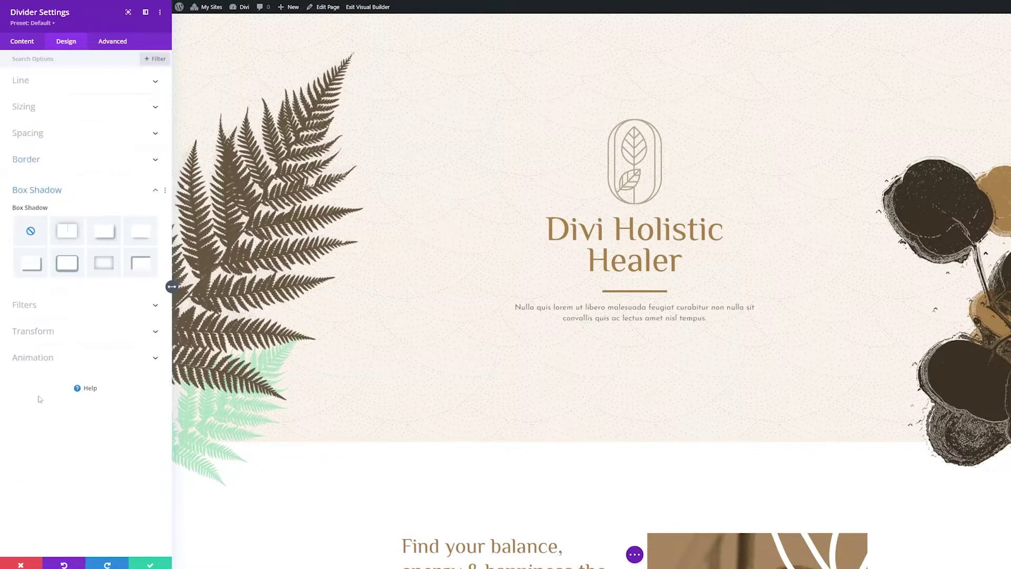
click(46, 311)
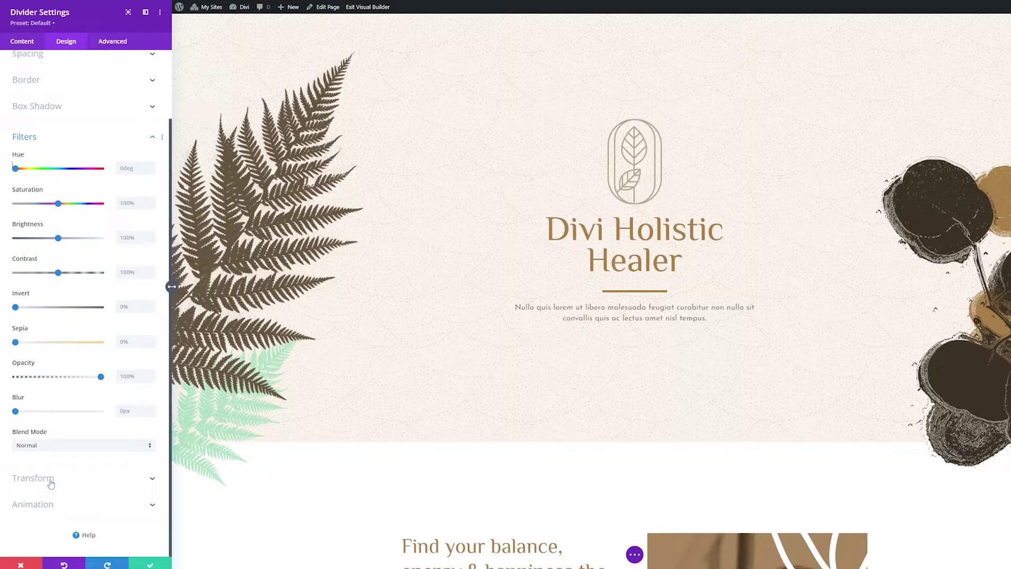
click(47, 480)
click(38, 426)
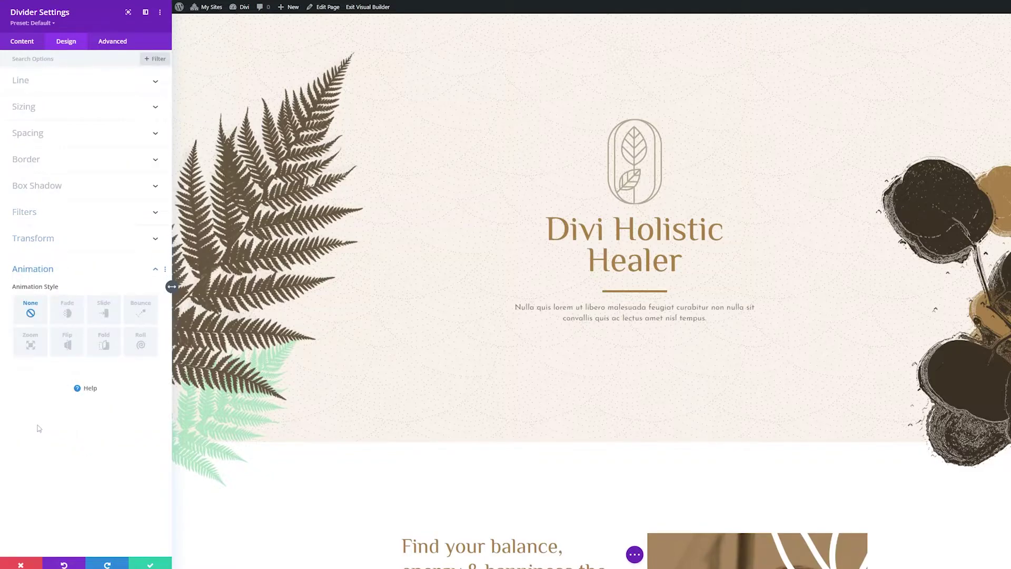
Step: Show the divider's Advanced tab with the CSS ID & Classes fields expanded
click(105, 46)
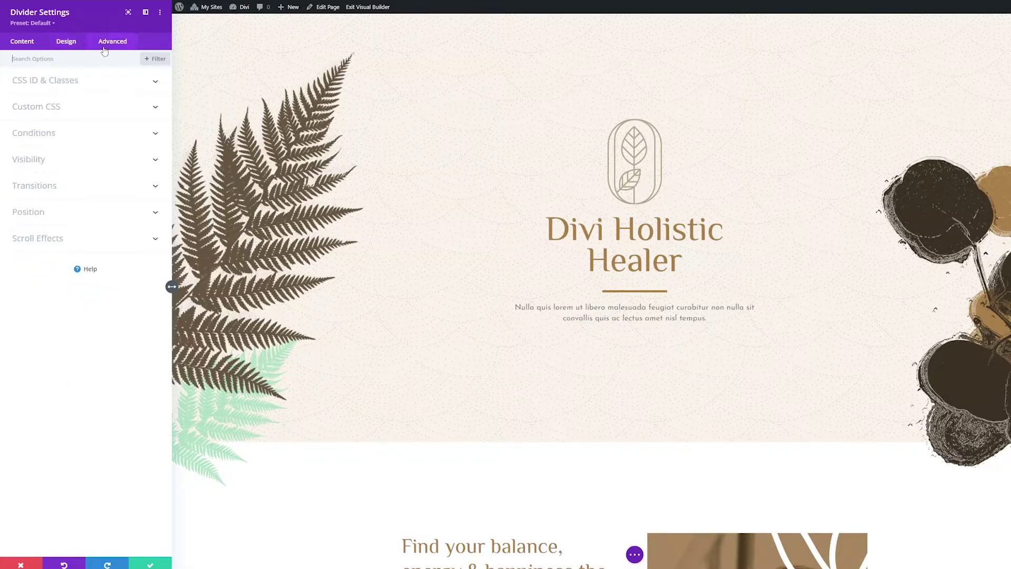
click(86, 88)
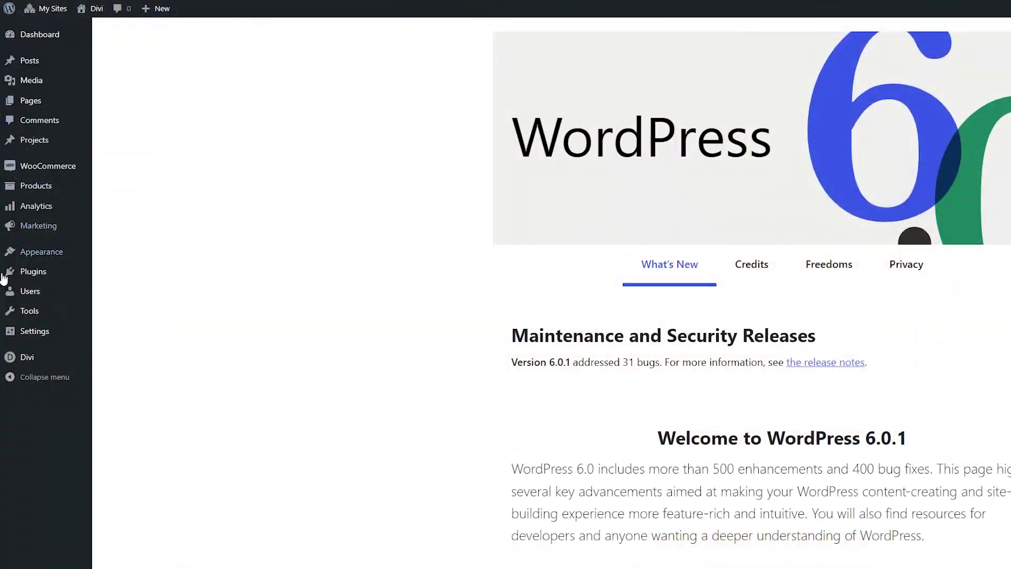
Step: Go to Divi Theme Options from the admin sidebar and scroll through the General tab
mouse_move(29, 357)
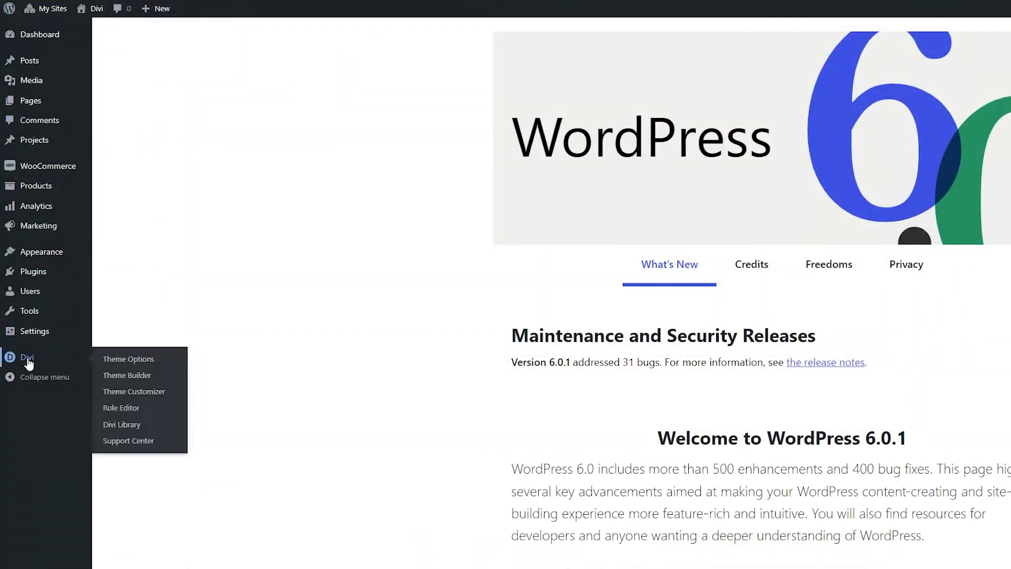
click(114, 361)
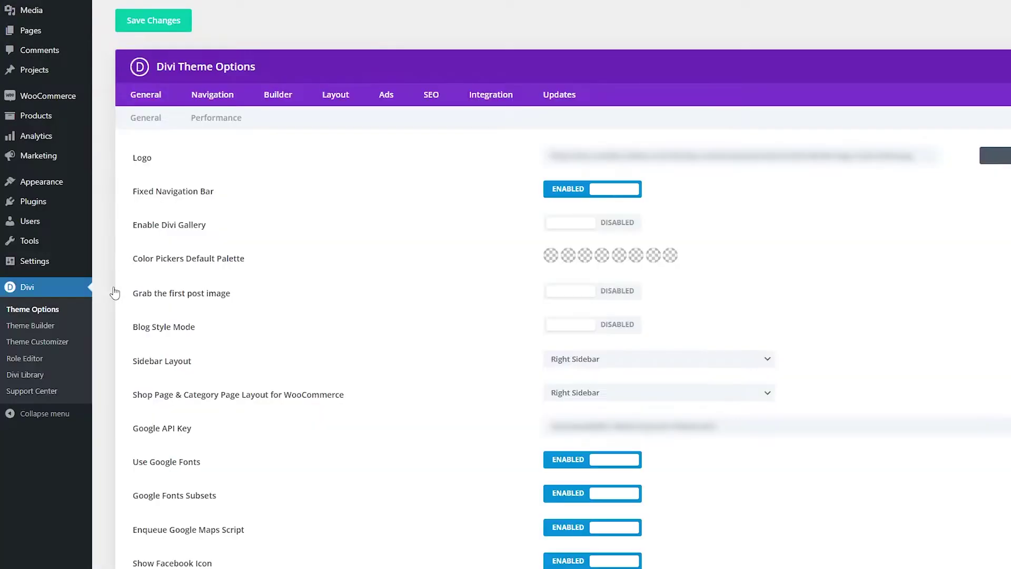
scroll(125, 388, down, 15)
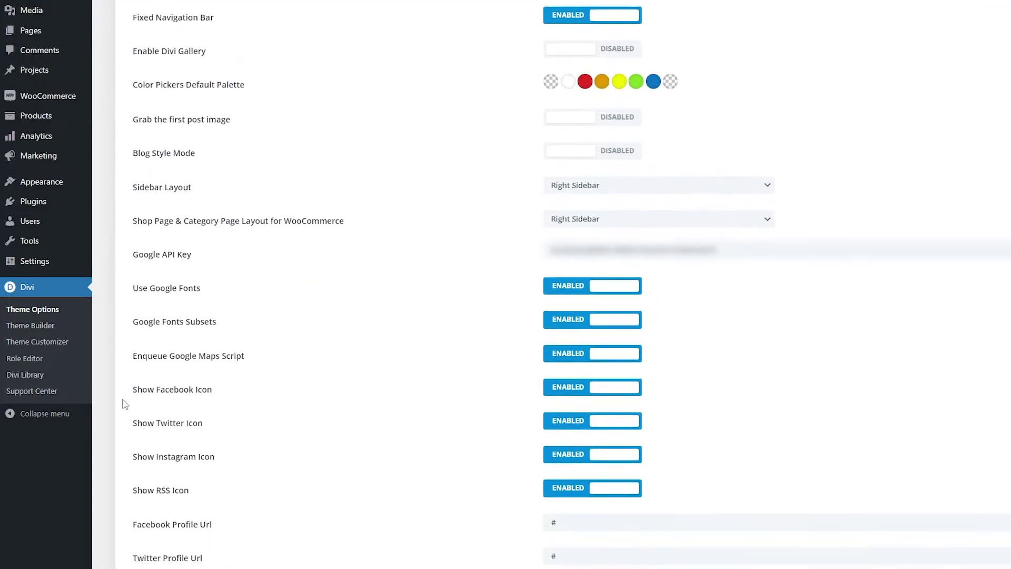
scroll(122, 425, down, 5)
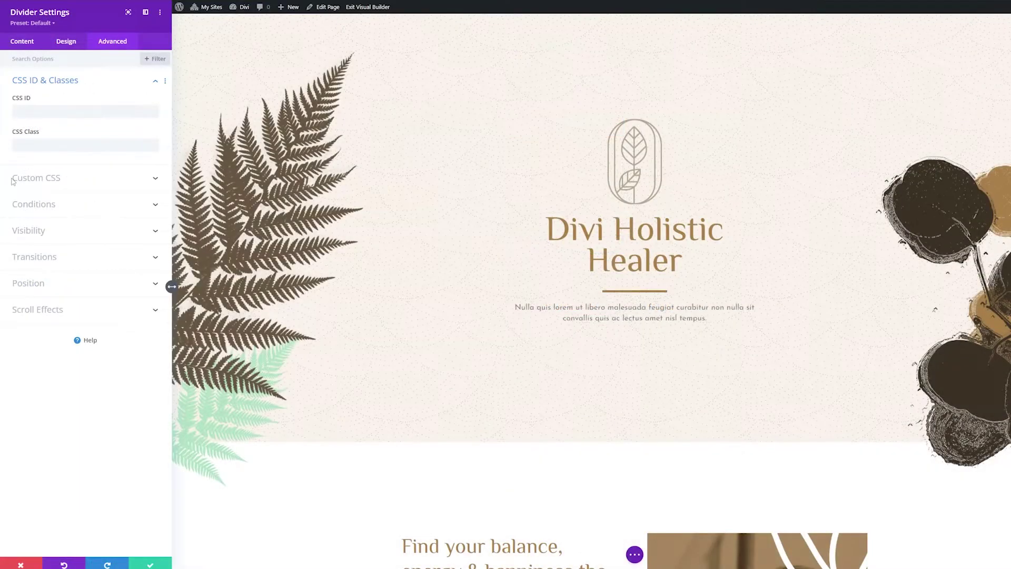
click(15, 178)
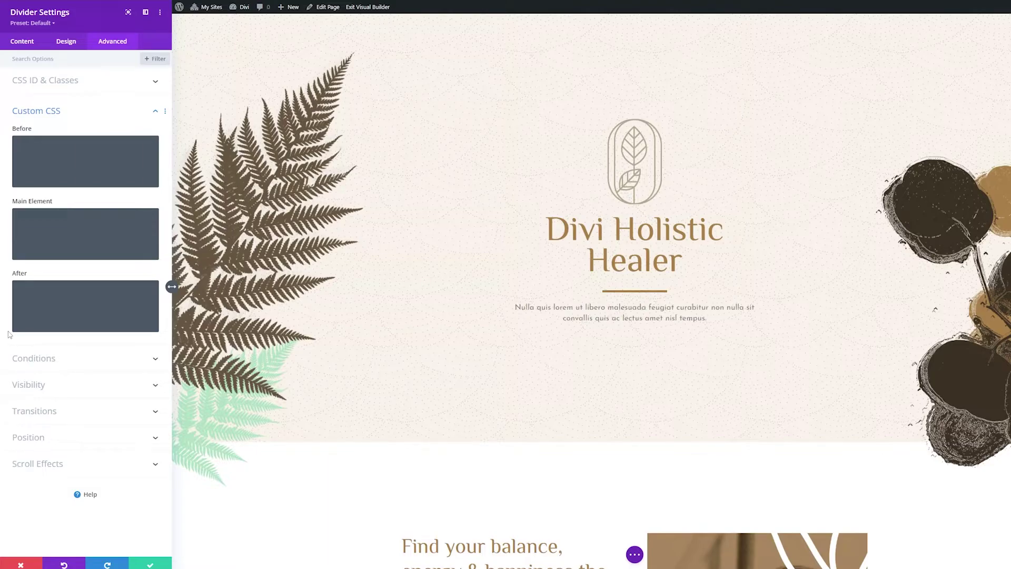
click(20, 364)
click(42, 228)
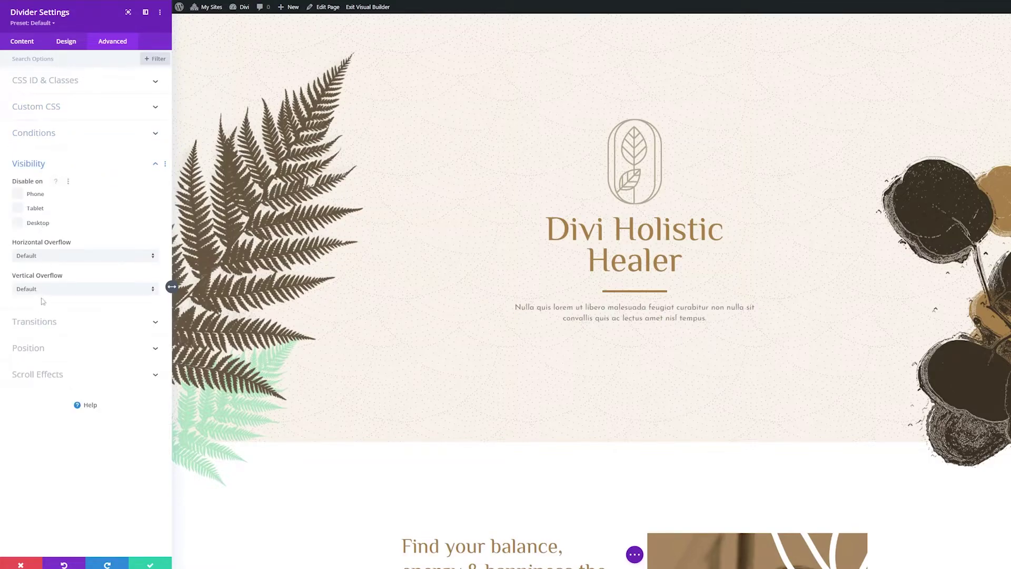
click(40, 321)
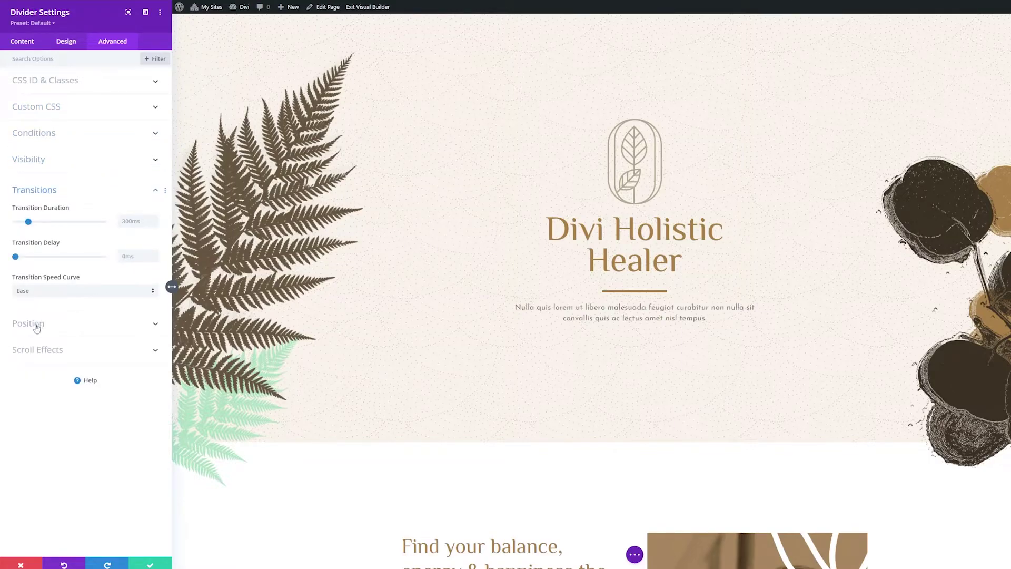
click(36, 326)
click(31, 480)
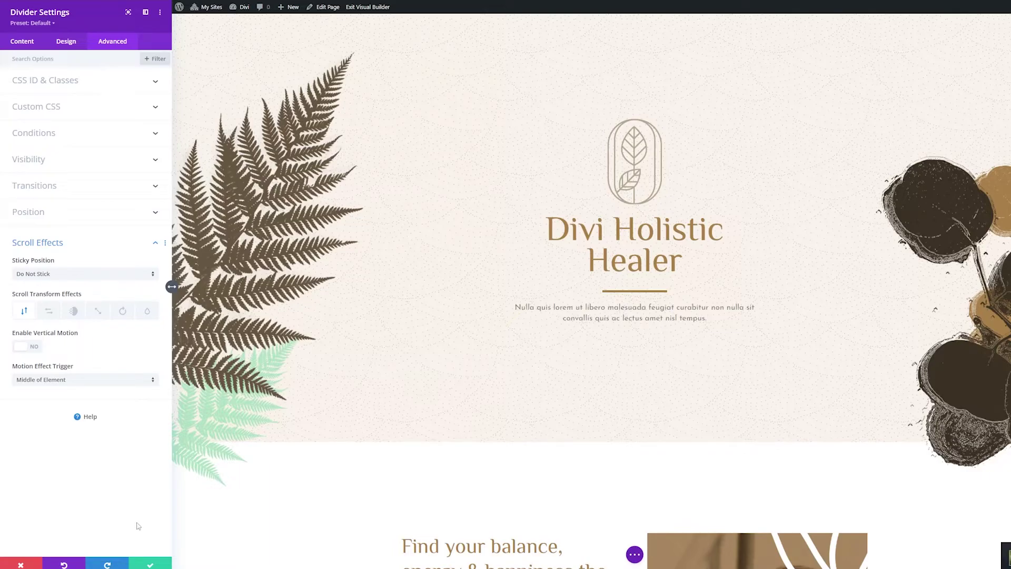
Step: Apply the divider changes, save the page, and exit the visual builder
click(150, 564)
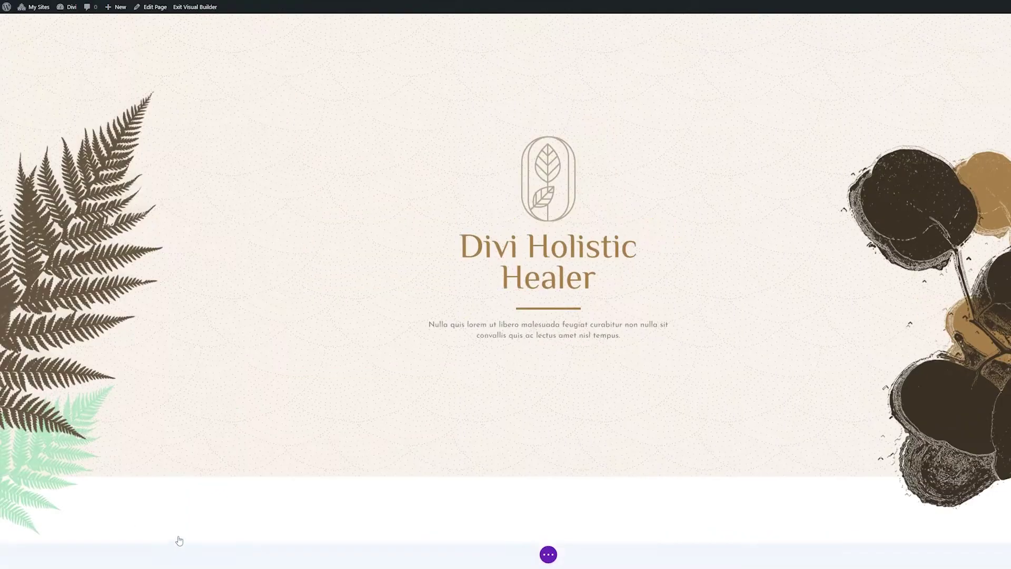
click(548, 554)
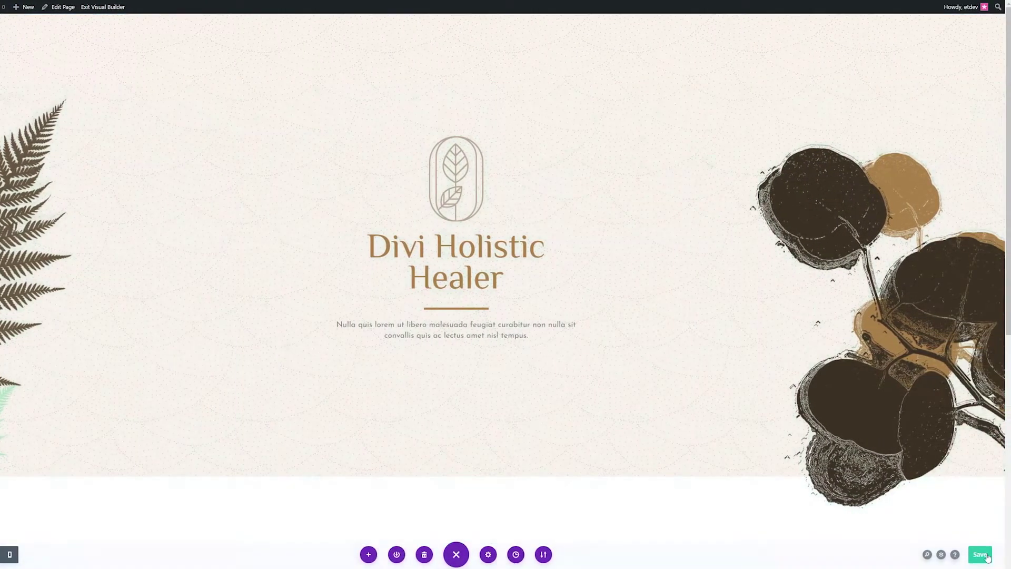
click(980, 554)
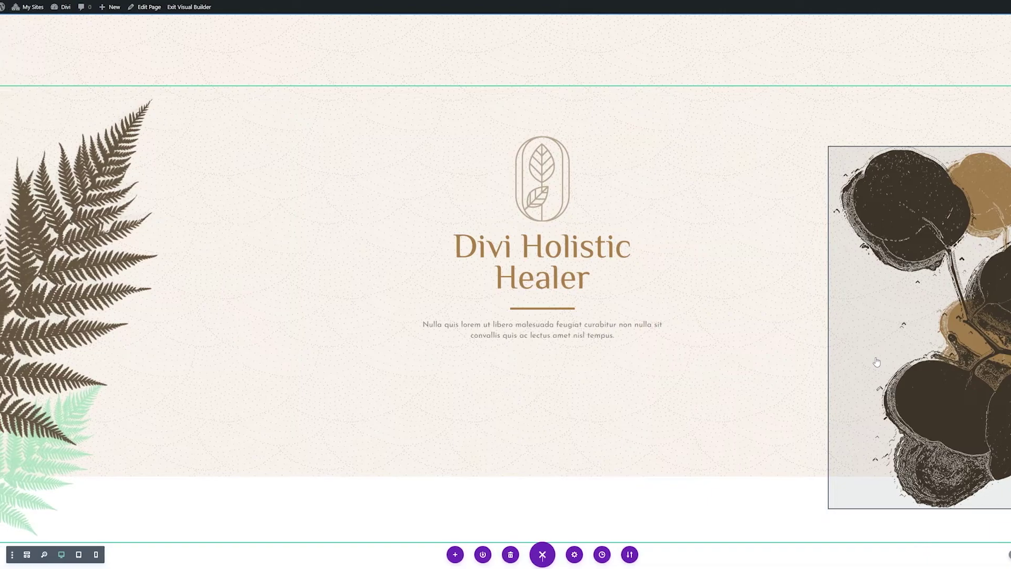
click(204, 8)
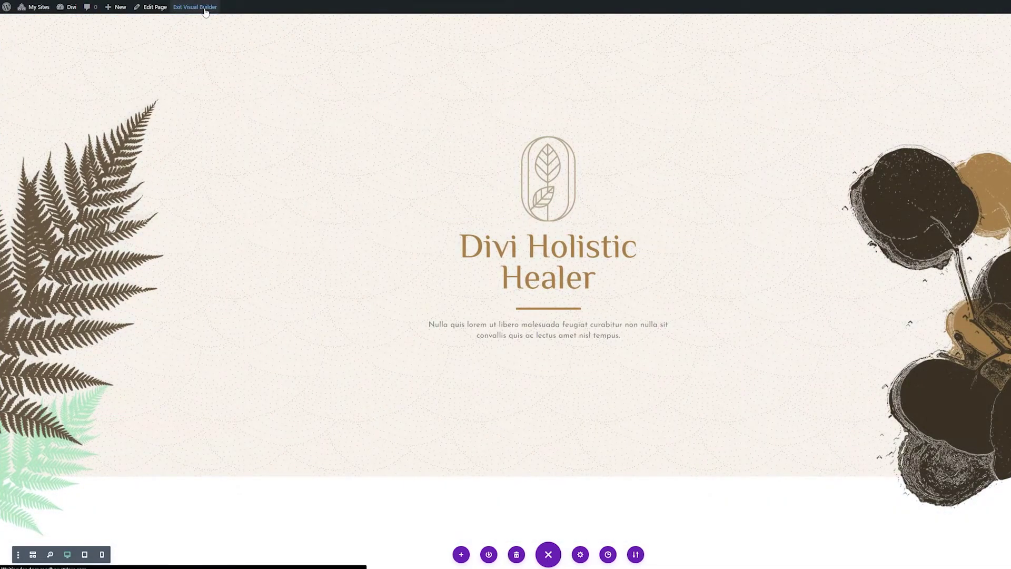